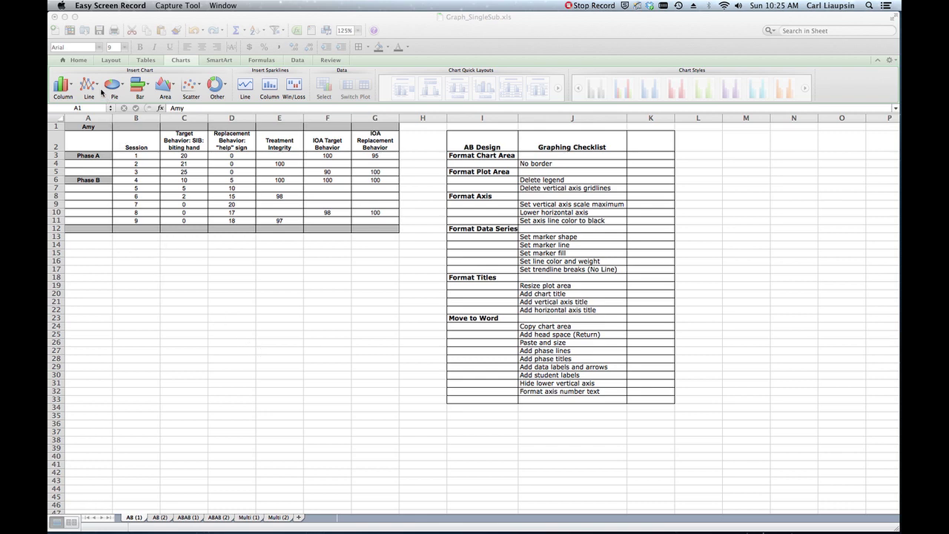
Step: Select the target behavior, replacement behavior and treatment integrity data for sessions 1 to 9, cells C3:E11
click(175, 152)
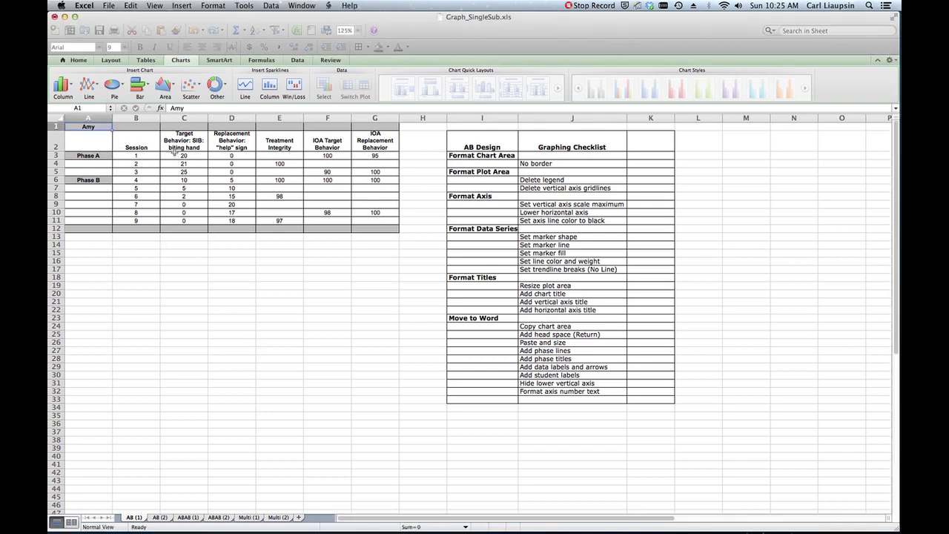
drag(175, 153, 226, 226)
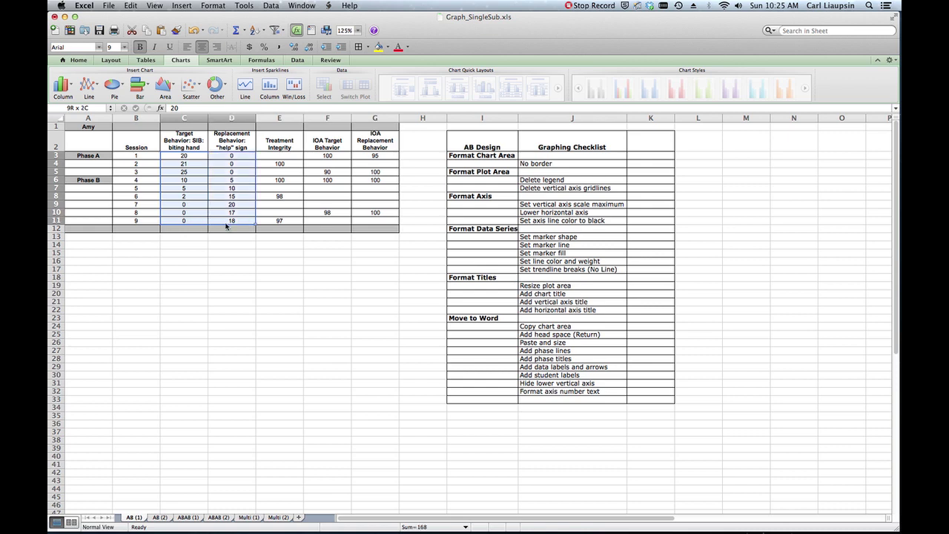
drag(252, 227, 272, 227)
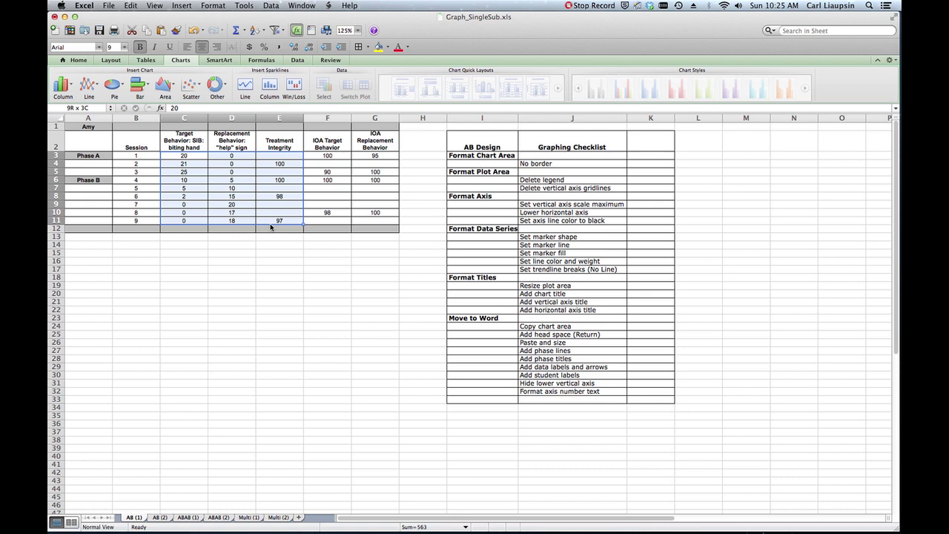
drag(271, 227, 271, 227)
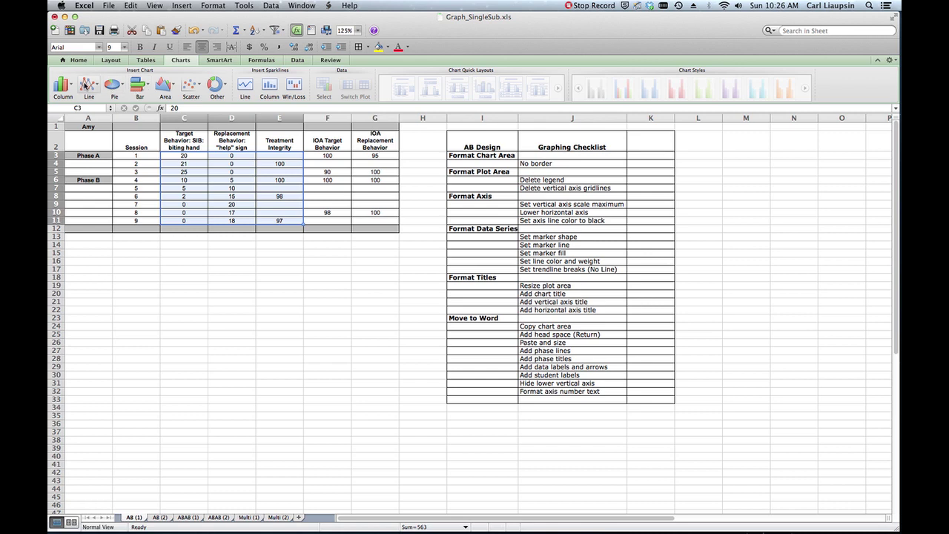
click(77, 60)
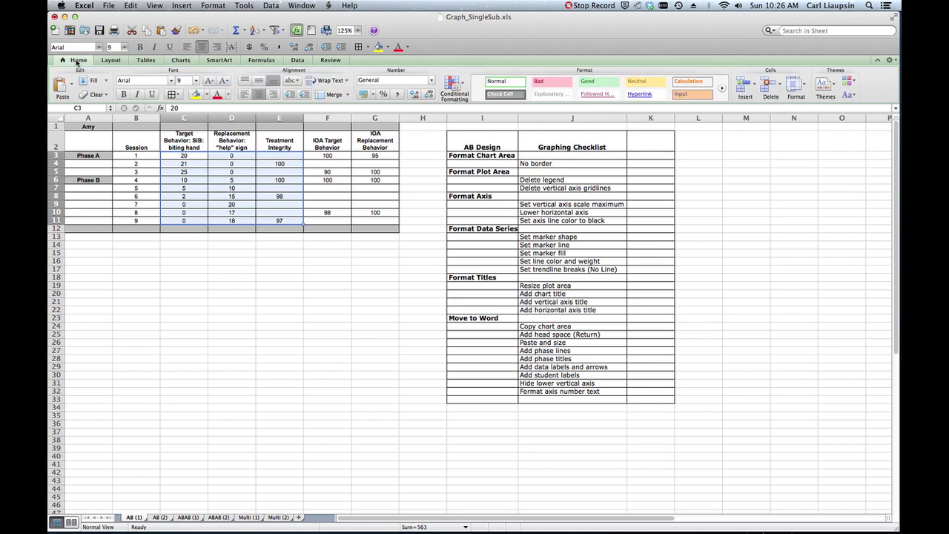
click(181, 60)
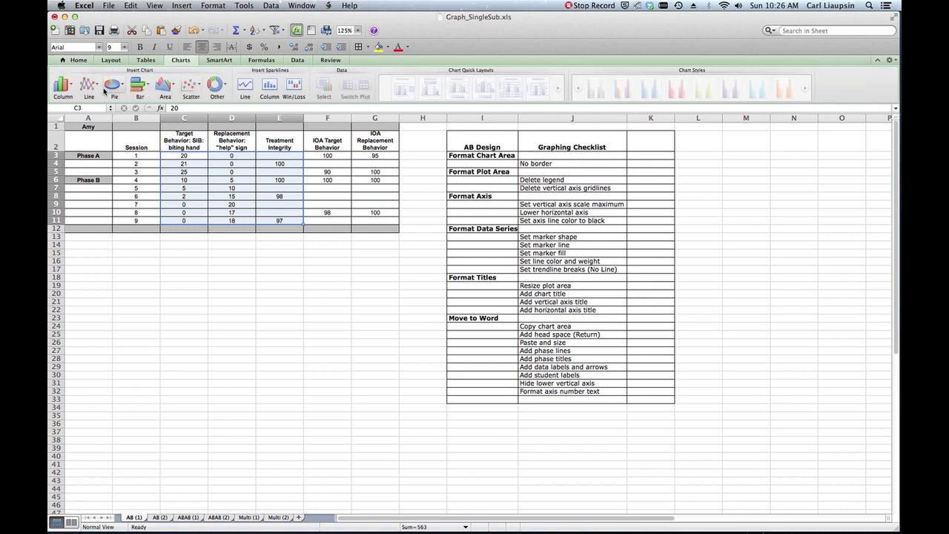
click(88, 86)
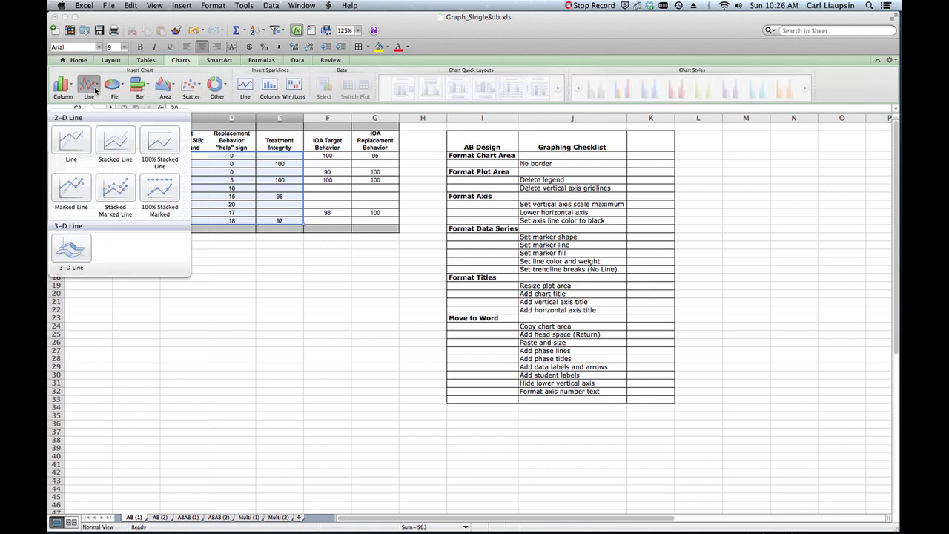
click(80, 135)
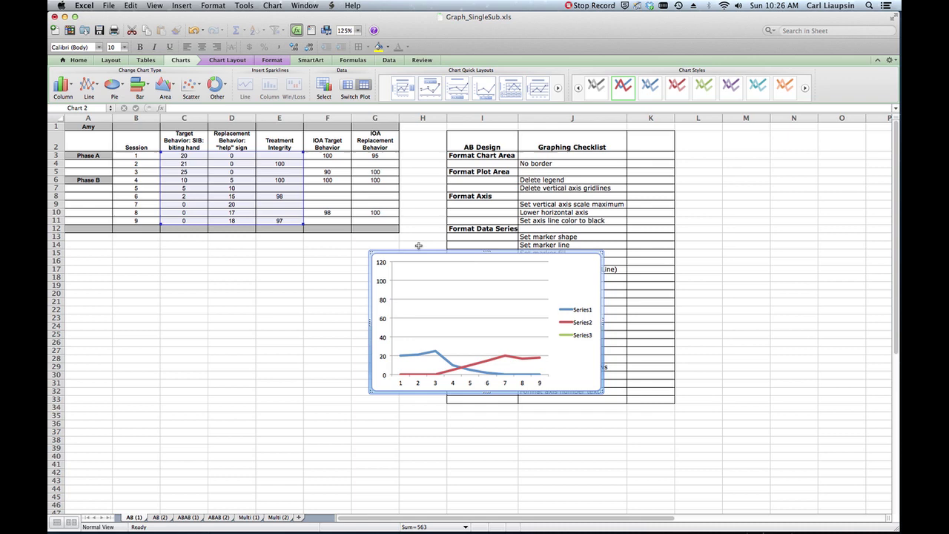
key(Delete)
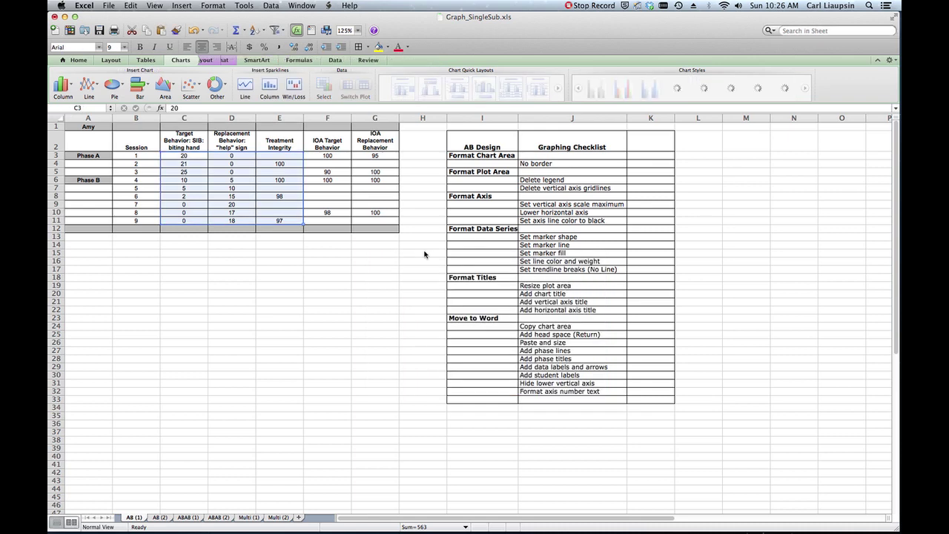
Step: Insert a 2-D Marked Line chart of the selected data and move it just below the data table
click(98, 87)
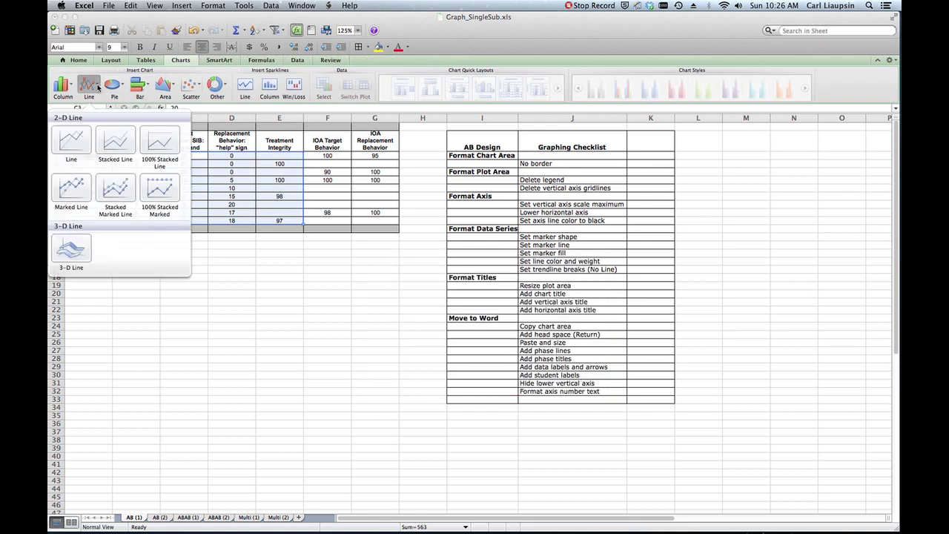
click(87, 190)
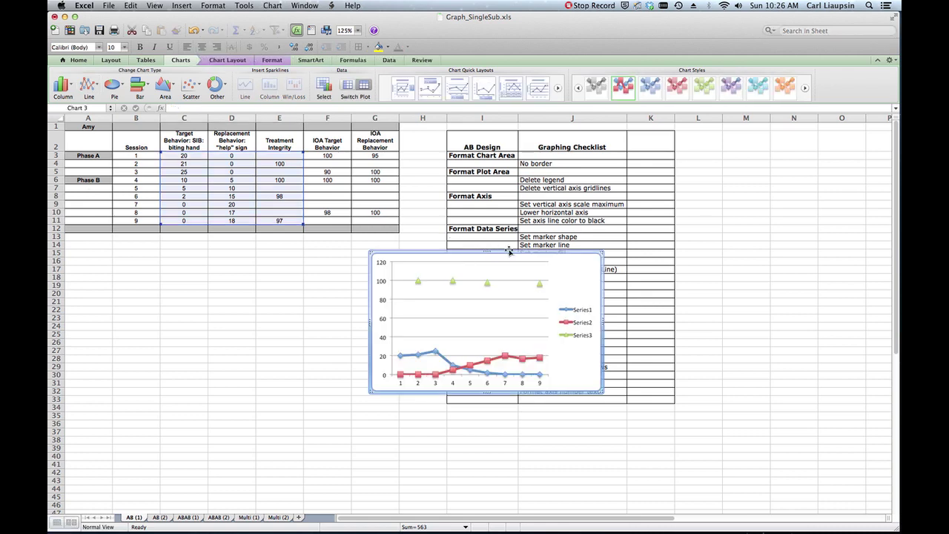
drag(536, 255, 276, 240)
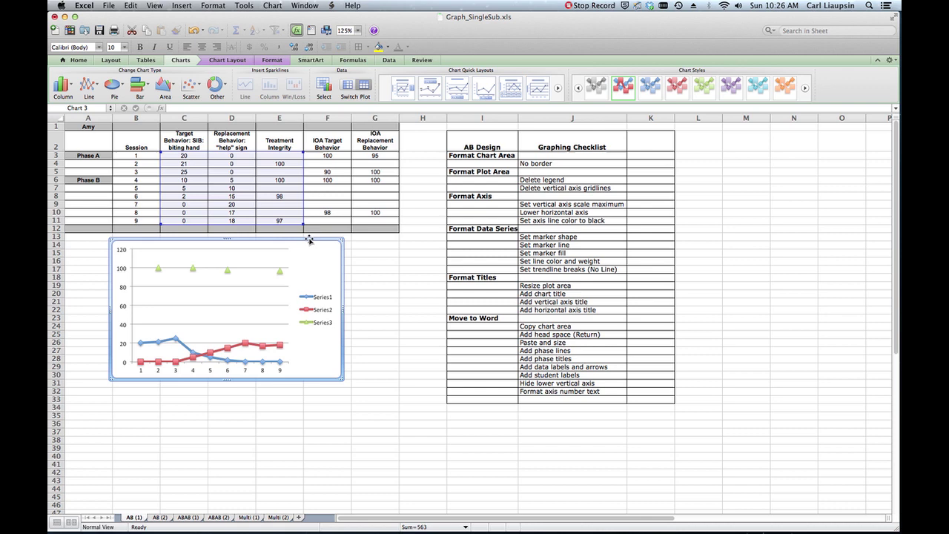
drag(310, 241, 282, 239)
Step: Enlarge the chart and position it to span about columns A to H and rows 13 to 42 below the table
drag(315, 383, 442, 476)
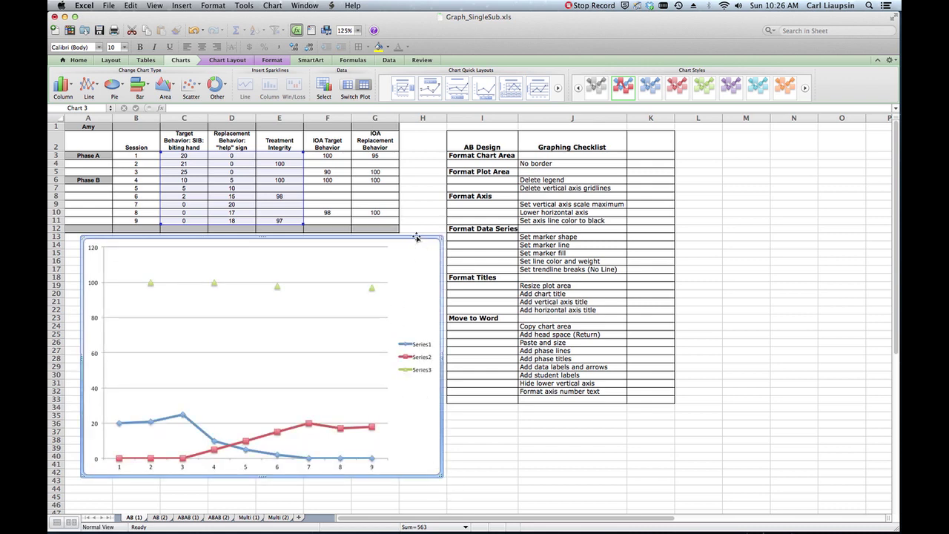
drag(416, 238, 408, 241)
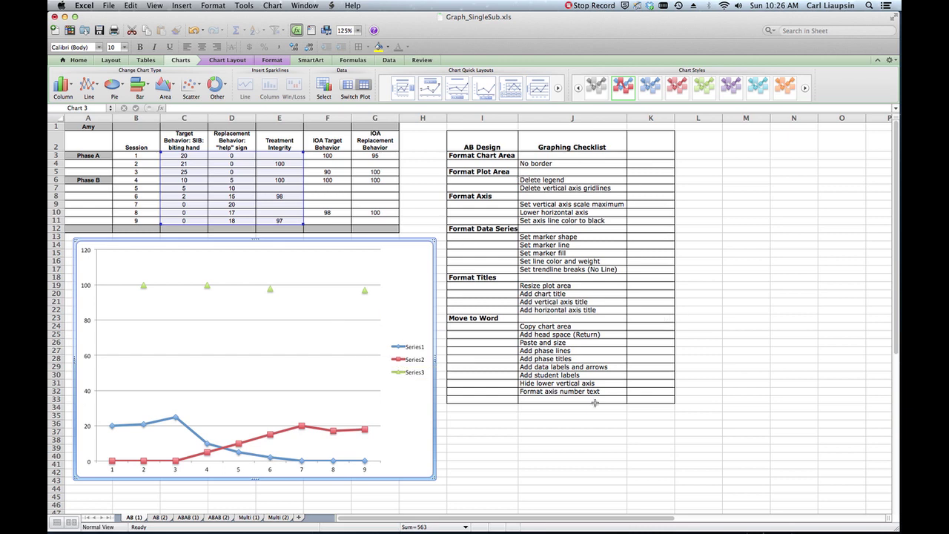
click(570, 440)
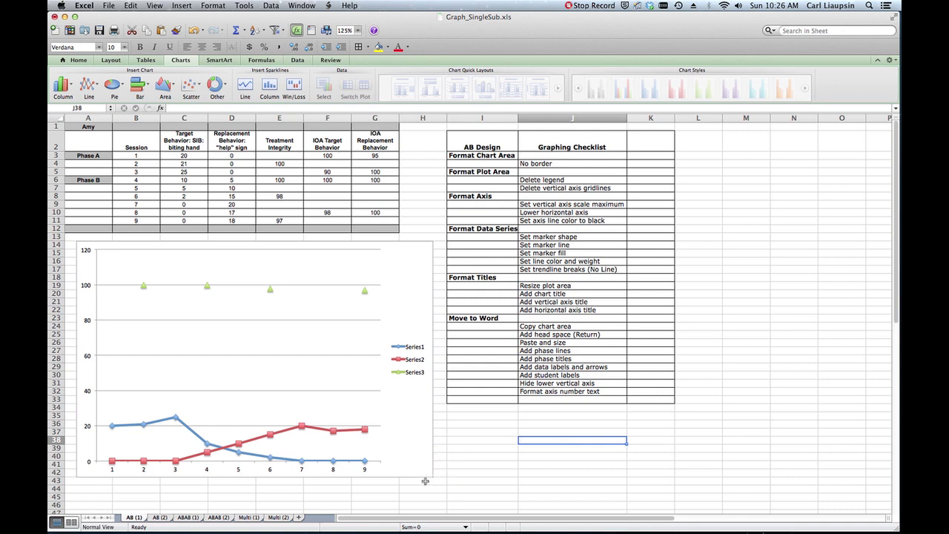
click(420, 305)
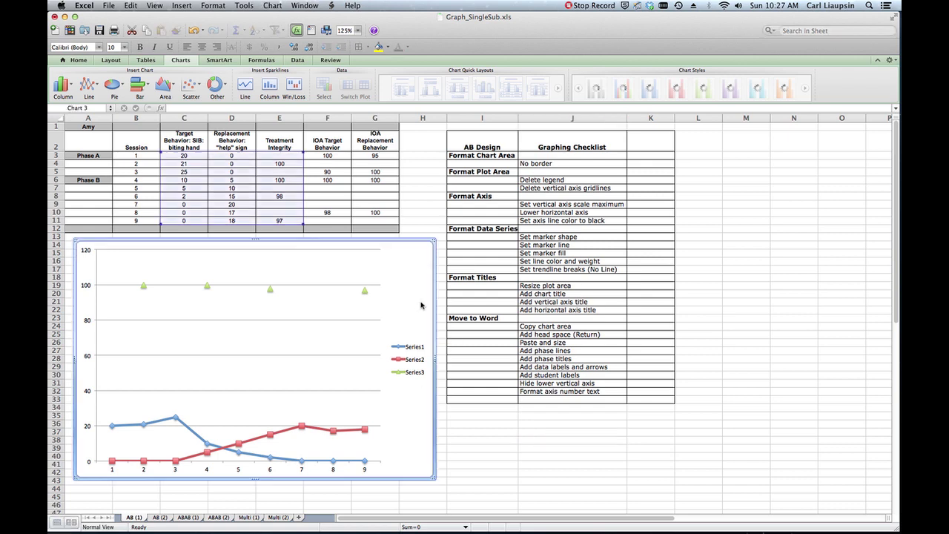
click(294, 304)
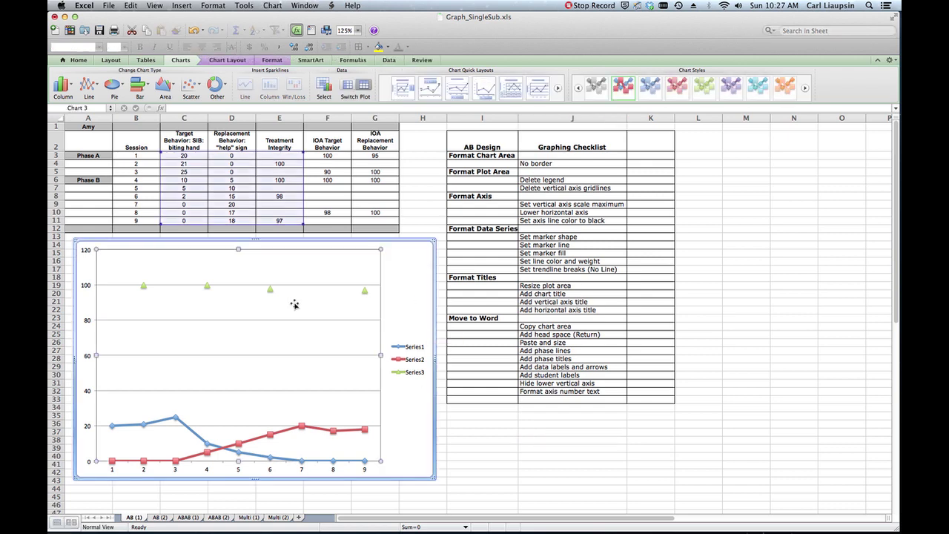
click(424, 289)
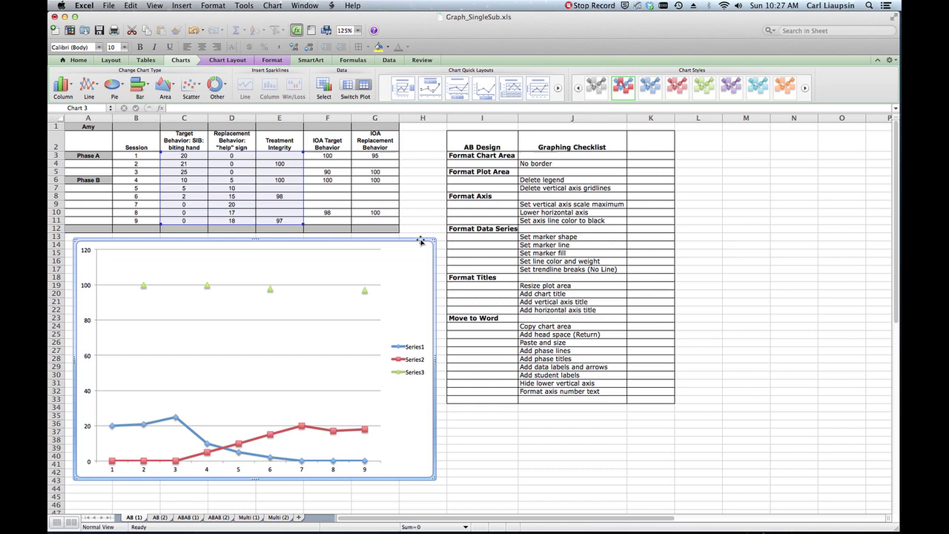
double_click(420, 241)
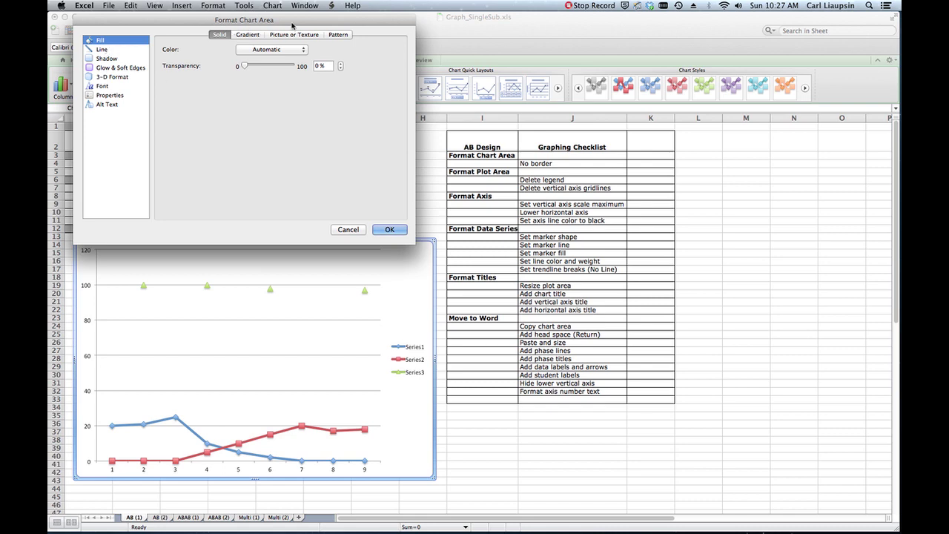
click(347, 229)
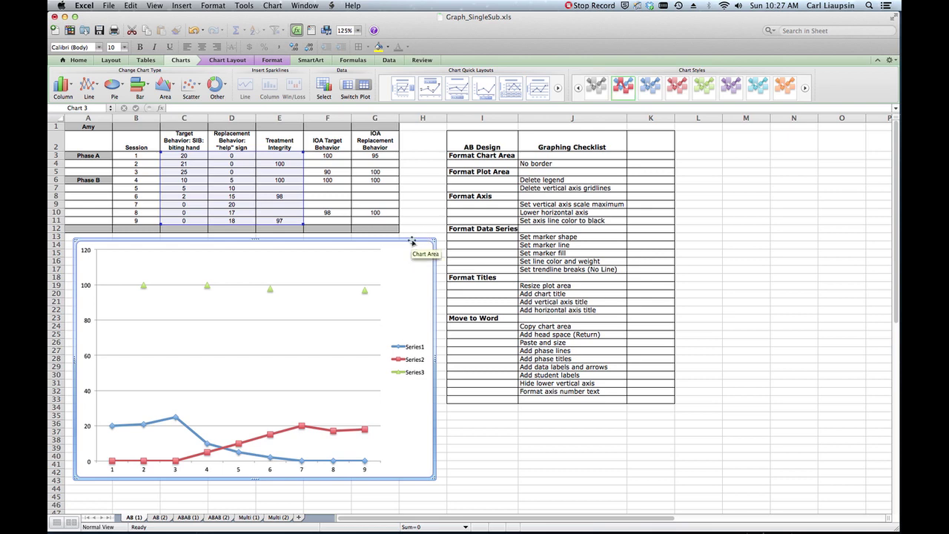
right_click(412, 241)
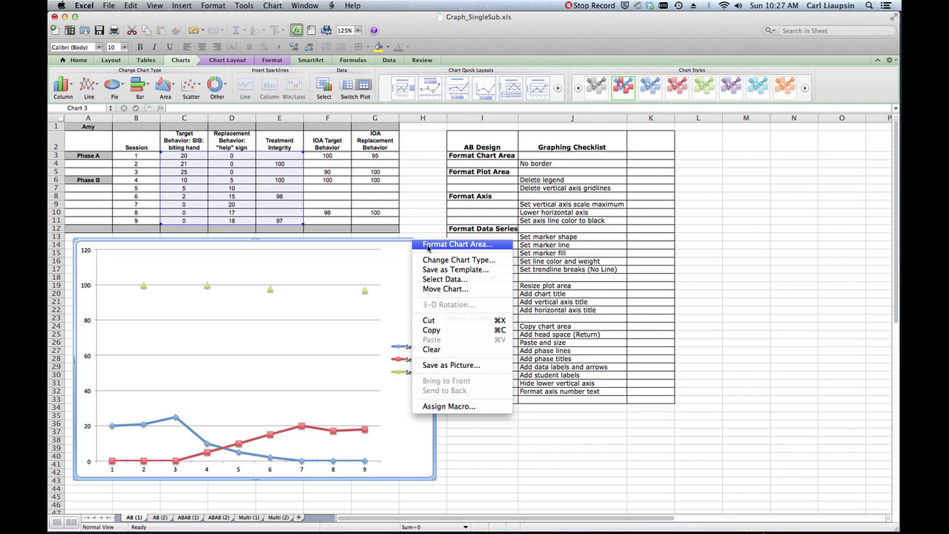
click(428, 245)
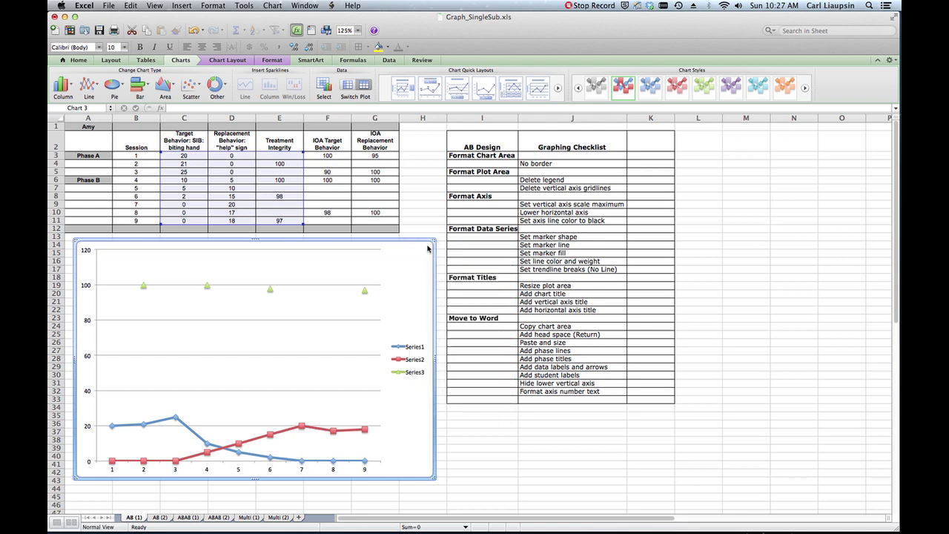
click(356, 230)
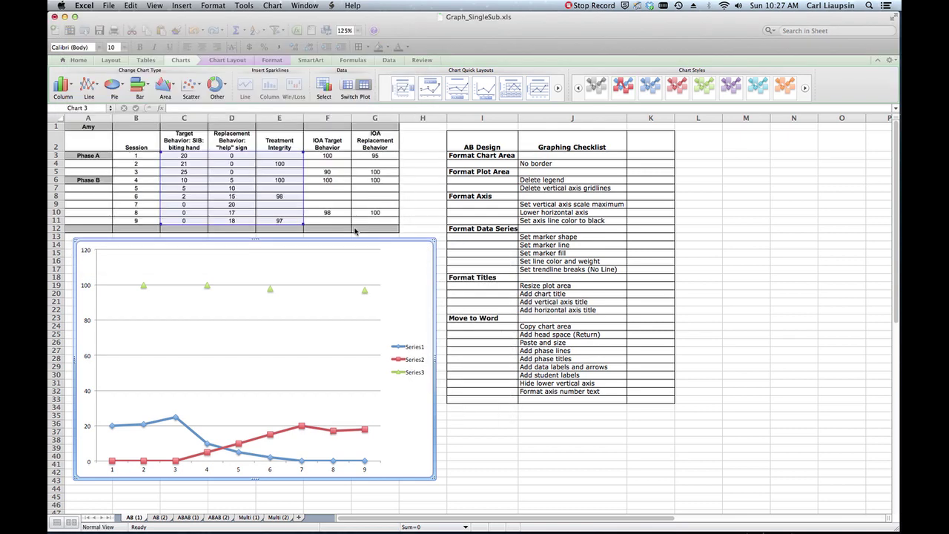
Step: Remove the chart area's border by setting its line color to No Line
click(212, 6)
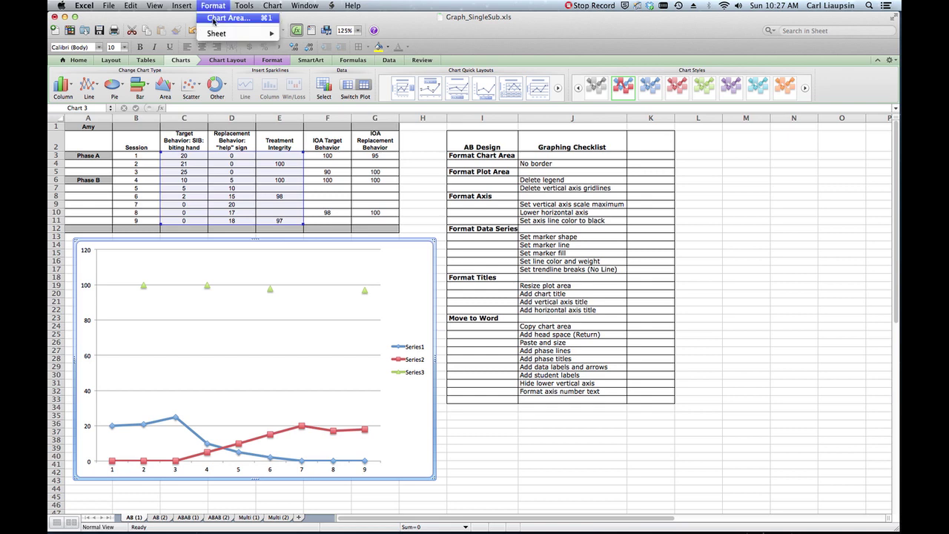
click(213, 21)
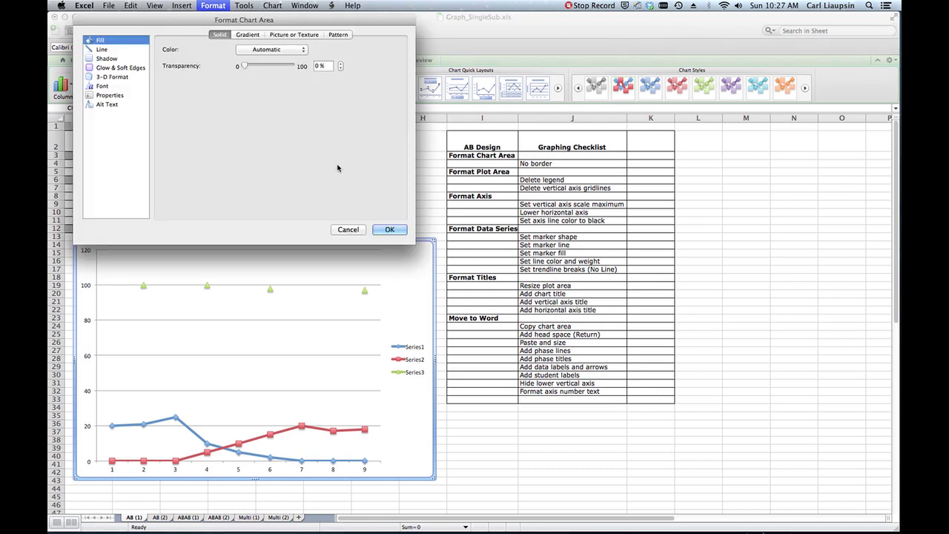
click(101, 50)
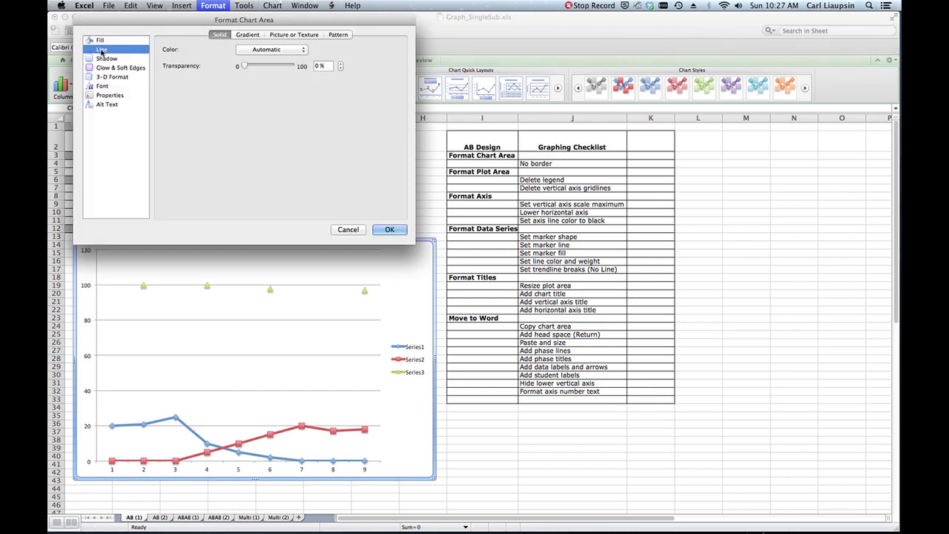
click(248, 50)
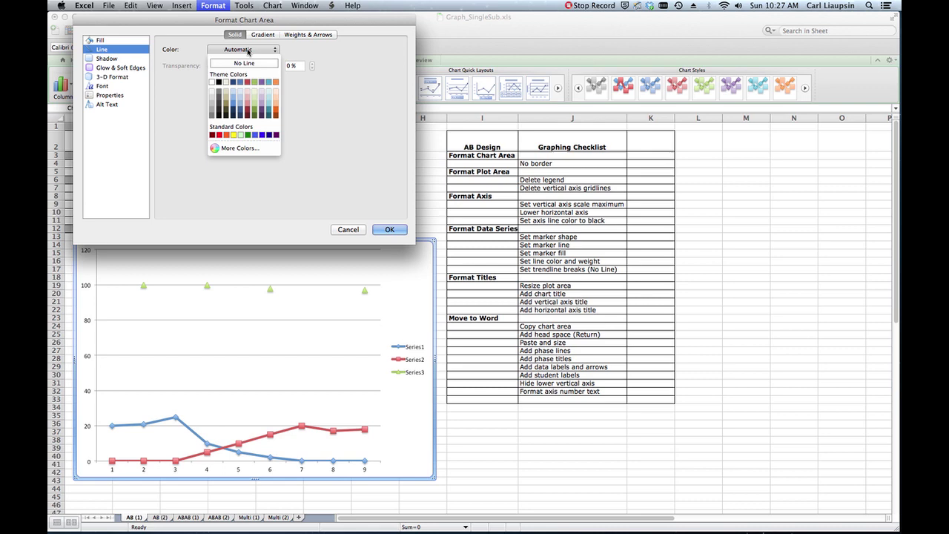
click(248, 63)
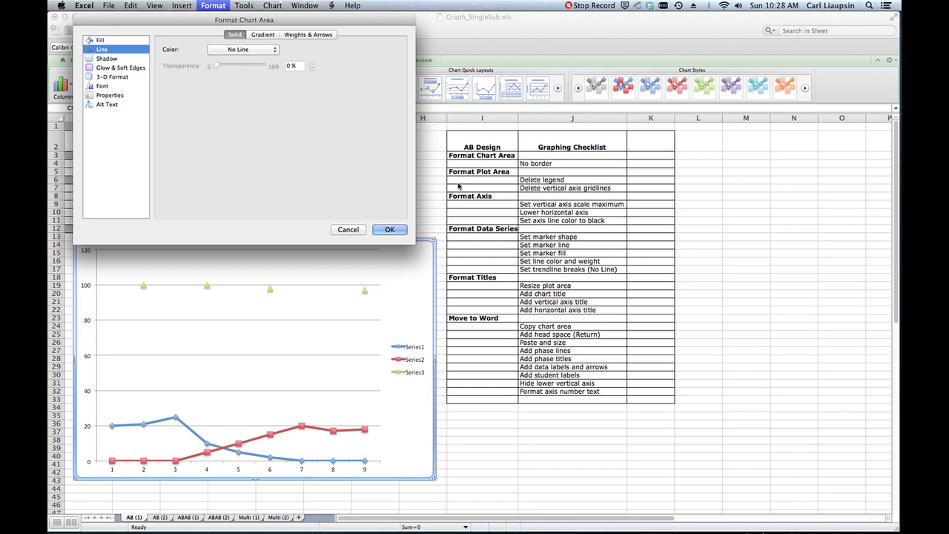
click(388, 230)
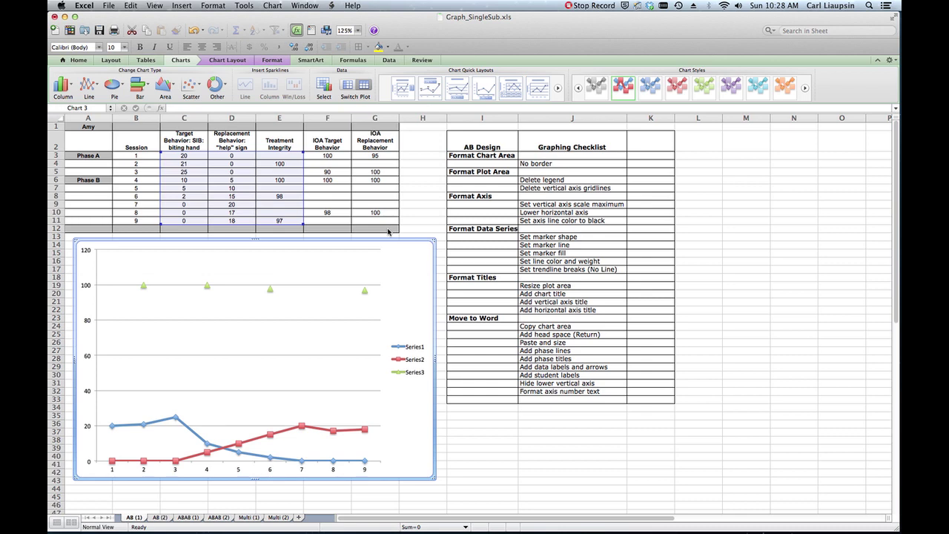
Step: Change the Format Chart Area item in checklist cell J4 to "No line"
click(542, 164)
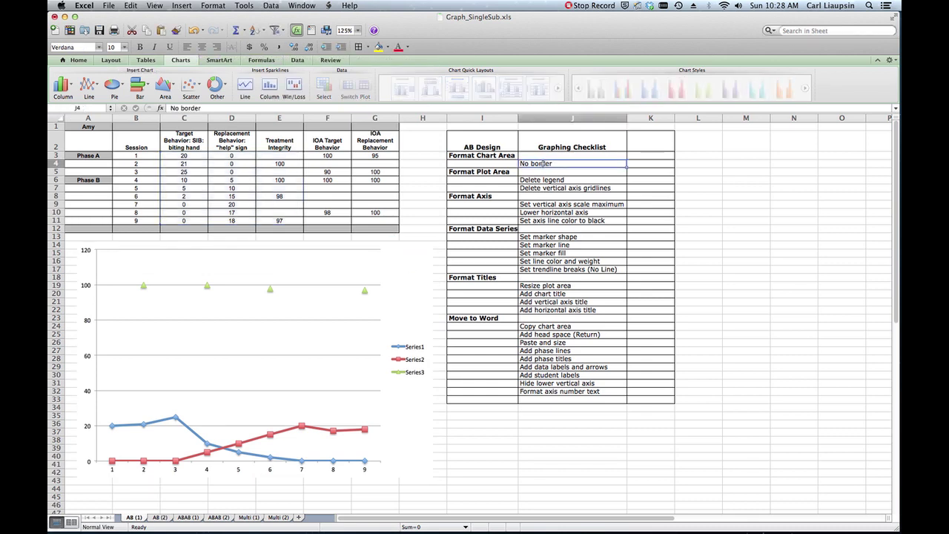
triple_click(543, 163)
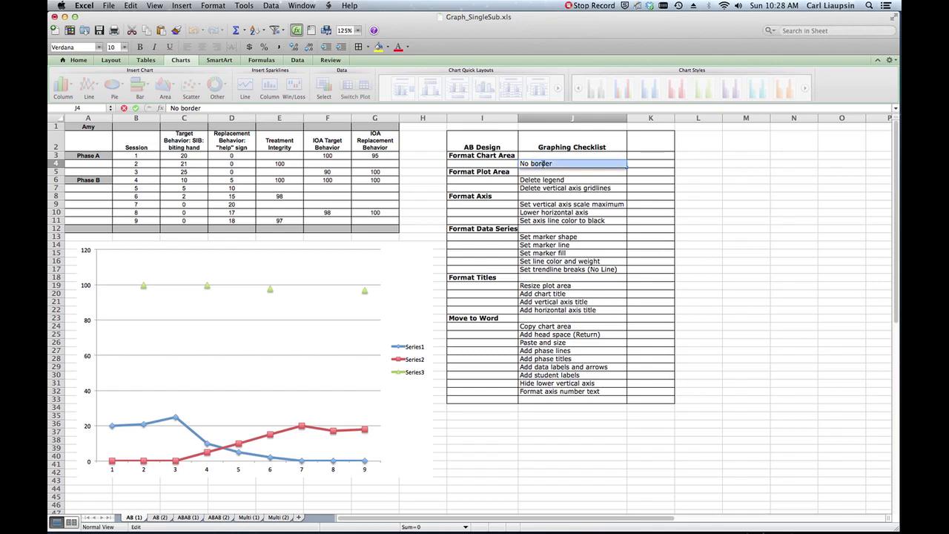
text(No line)
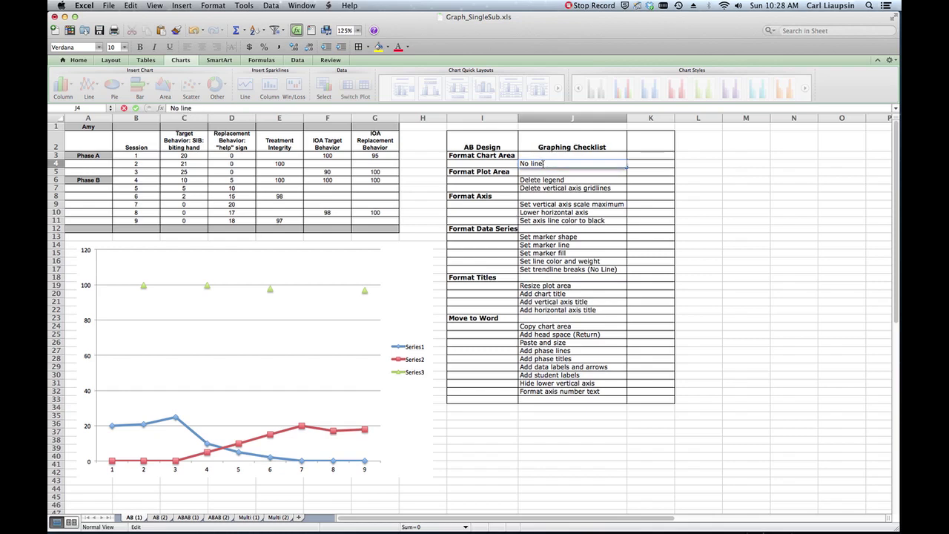
click(402, 255)
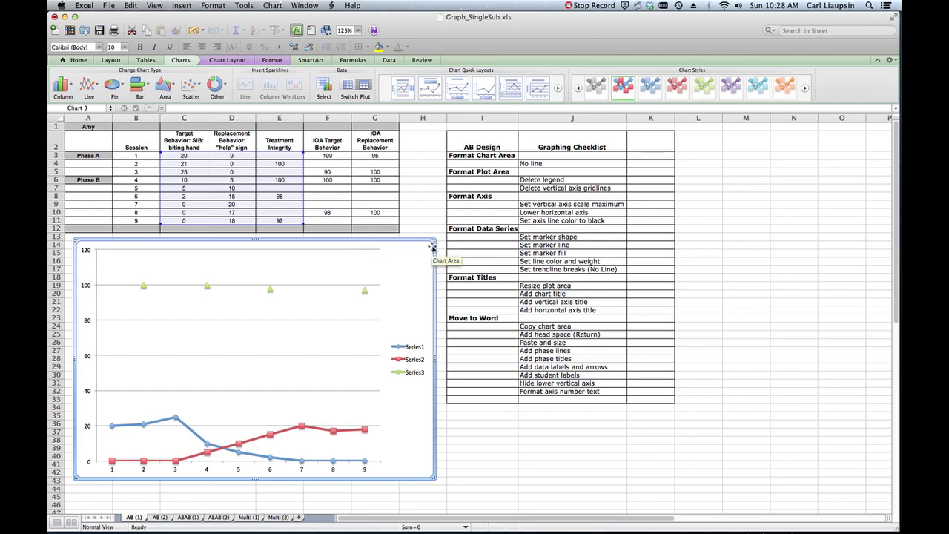
Step: Delete the chart's legend and the major gridlines of its vertical axis
click(316, 270)
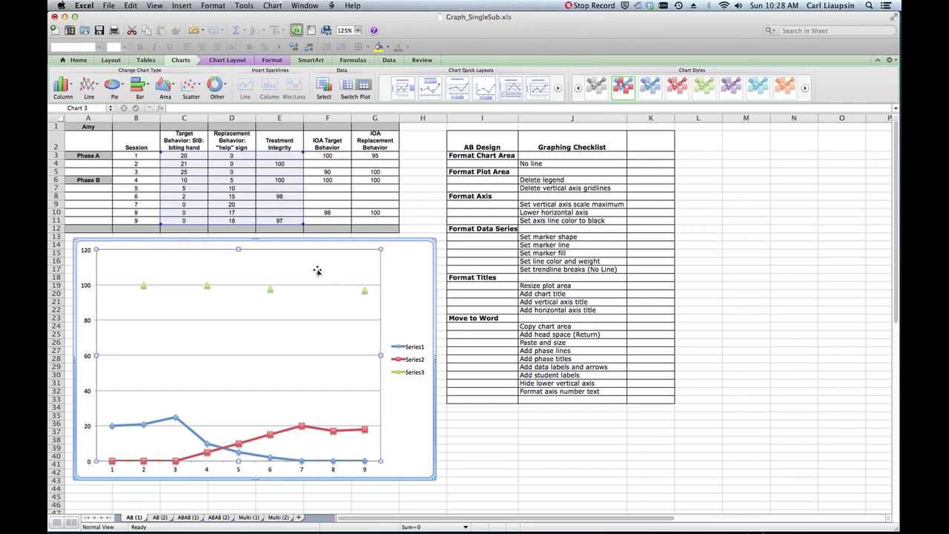
click(395, 347)
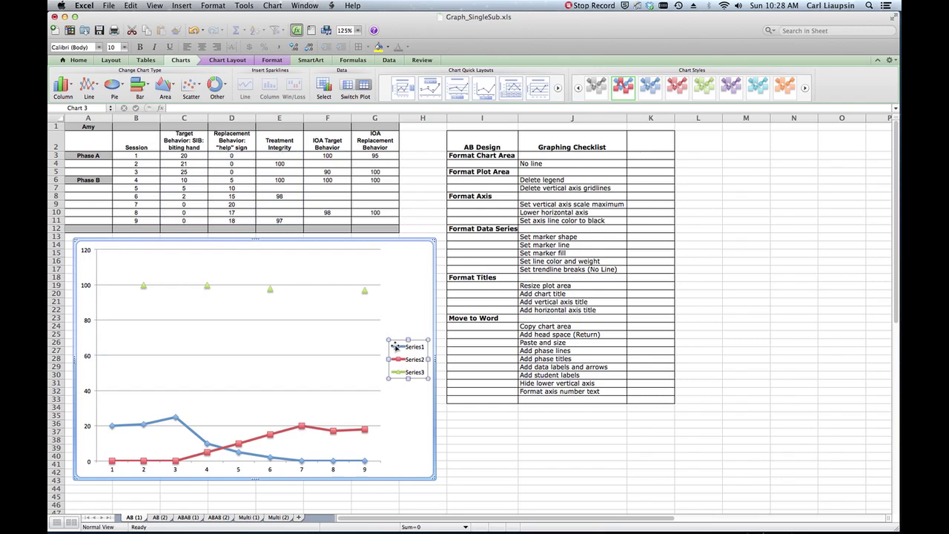
key(Delete)
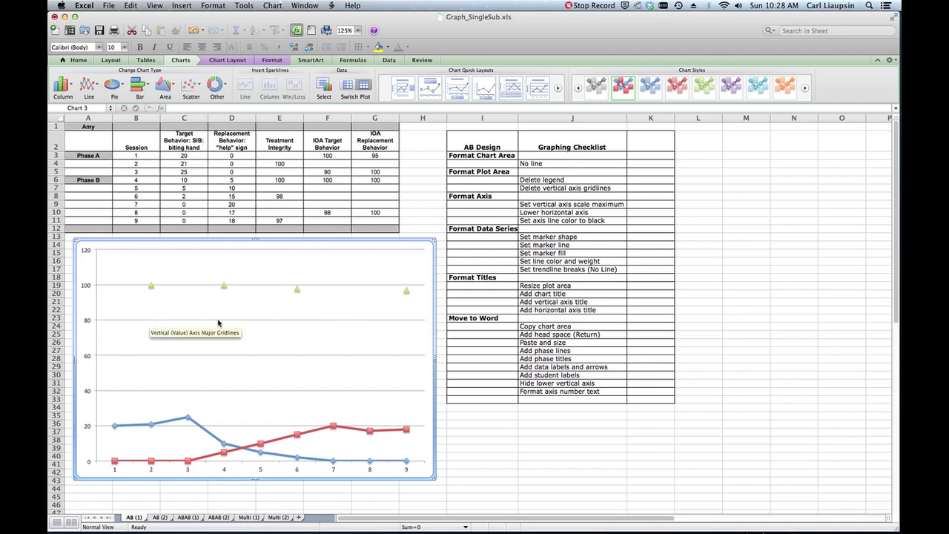
click(289, 321)
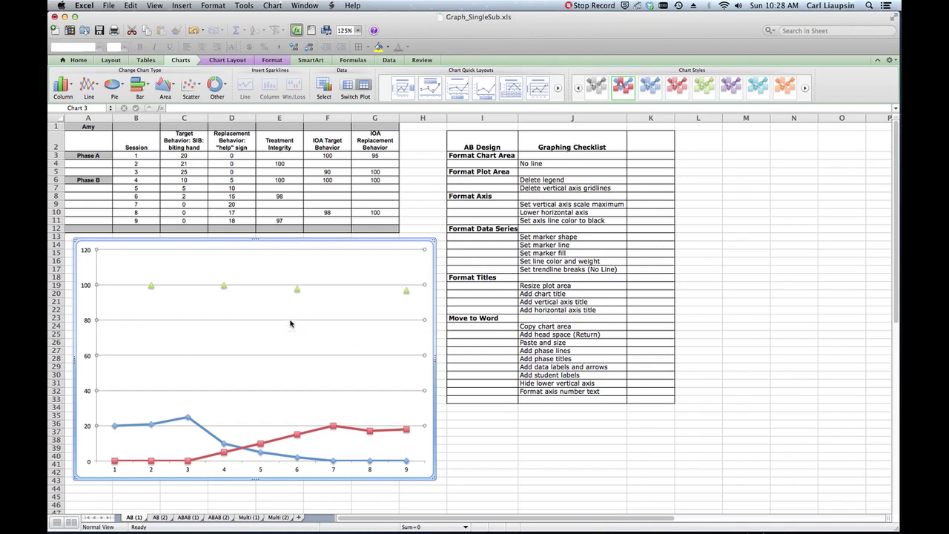
key(Delete)
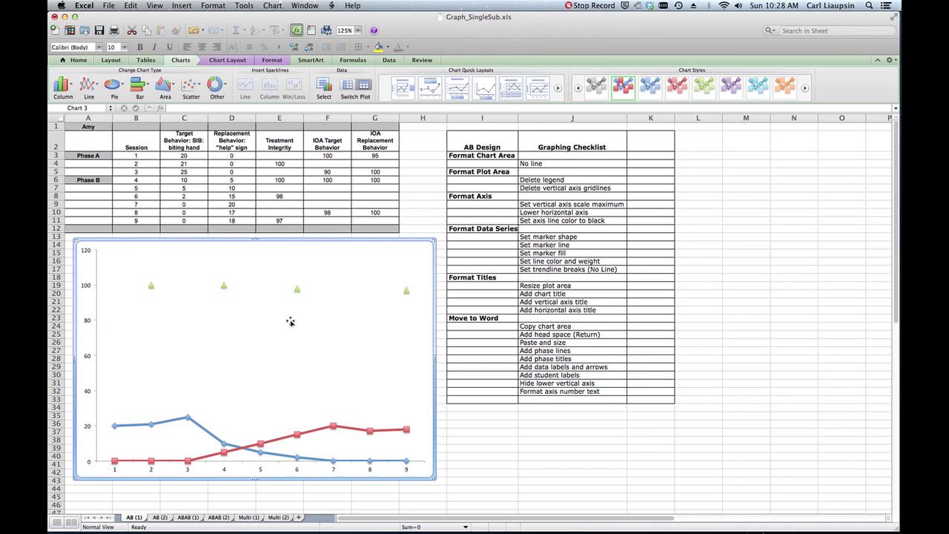